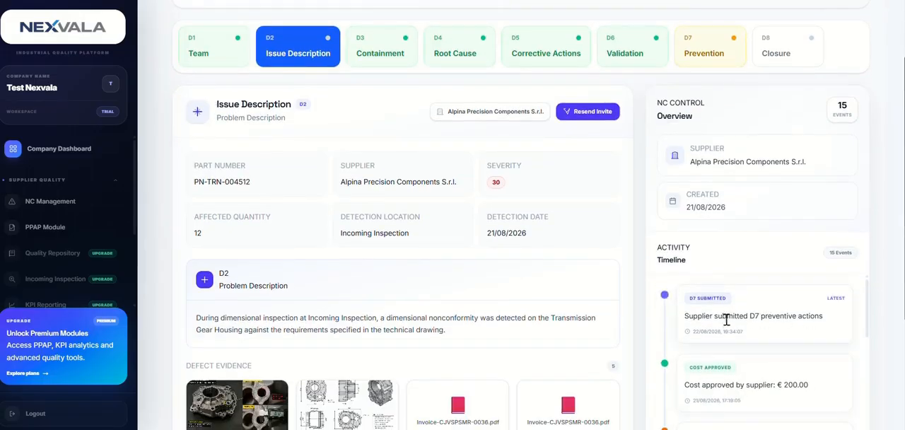
Open the D7 Prevention stage of non-conformity TES-NC-00001 and check its submission status
scroll(545, 323, "up", 2)
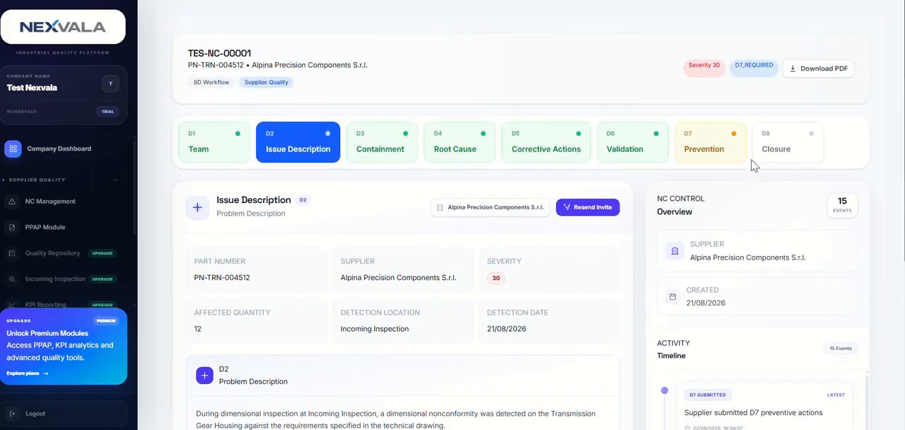
left_click(721, 157)
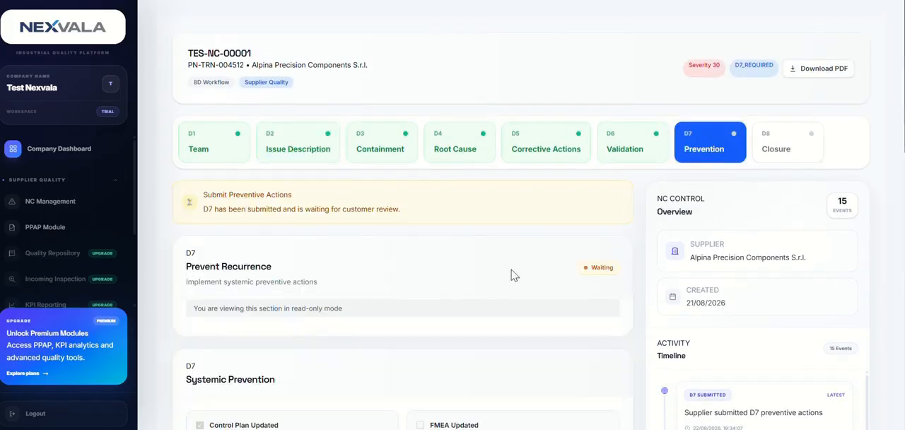
scroll(318, 115, "down", 2)
left_click_drag(414, 116, 195, 100)
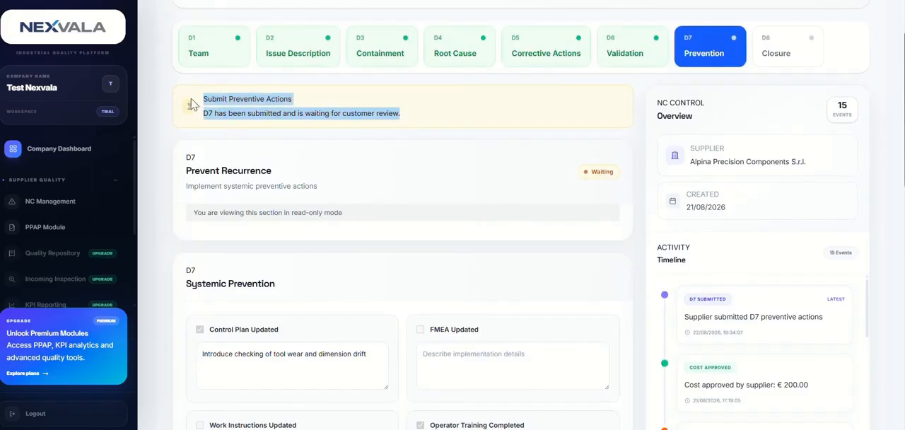
left_click(499, 158)
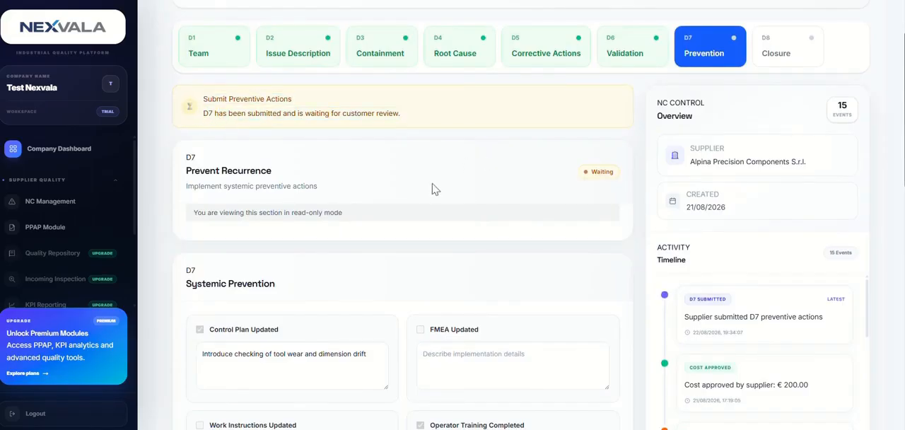
Review the supplier's Systemic Prevention entries, additional preventive actions and prevention evidence in D7
scroll(457, 188, "down", 4)
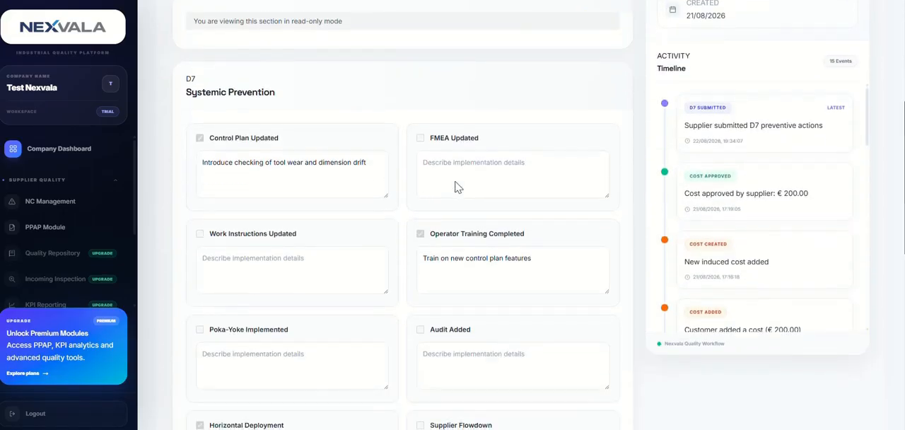
scroll(391, 186, "down", 1)
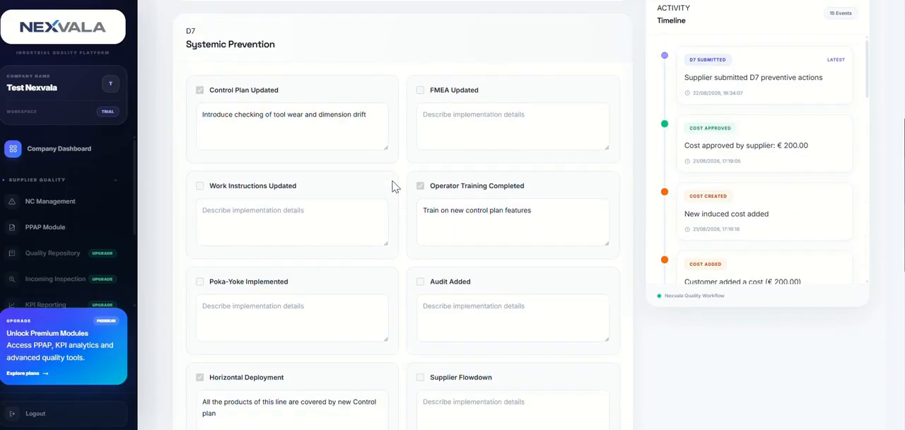
scroll(395, 186, "down", 2)
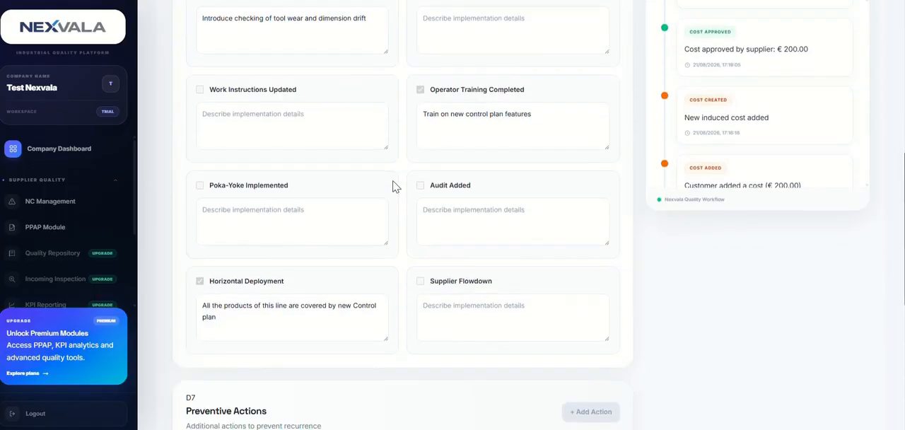
scroll(394, 186, "down", 3)
scroll(395, 186, "up", 6)
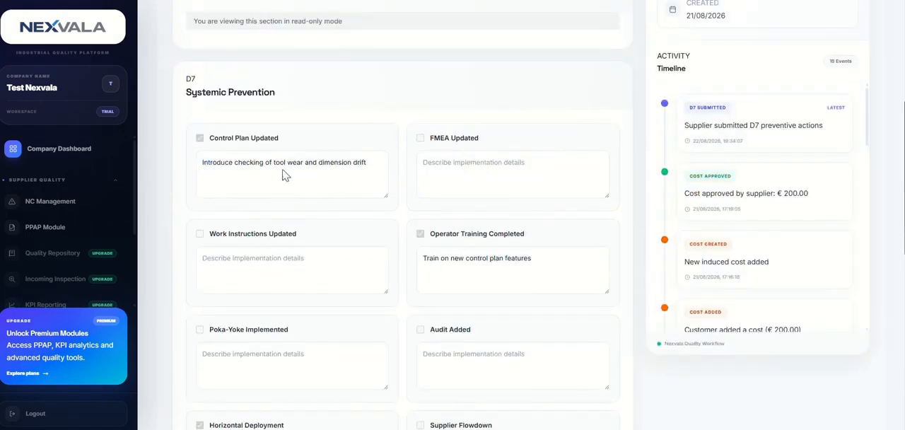
scroll(501, 230, "down", 5)
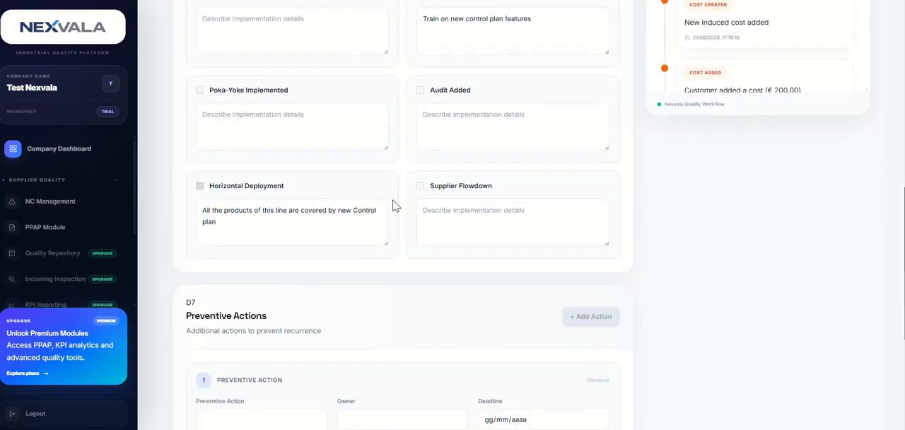
scroll(361, 214, "down", 5)
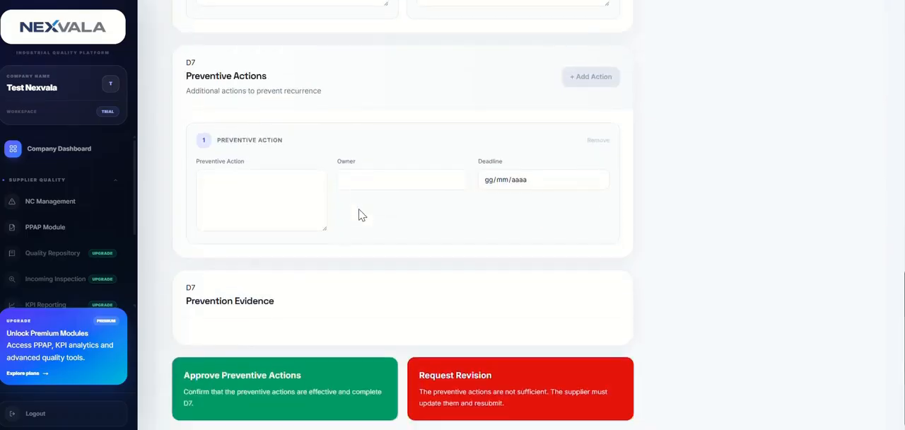
scroll(361, 214, "down", 1)
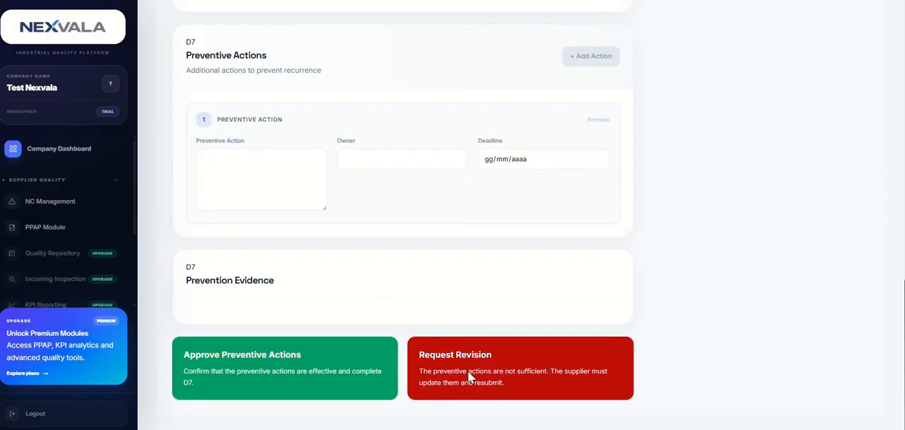
Approve the supplier's D7 preventive actions and confirm the approval
left_click(299, 373)
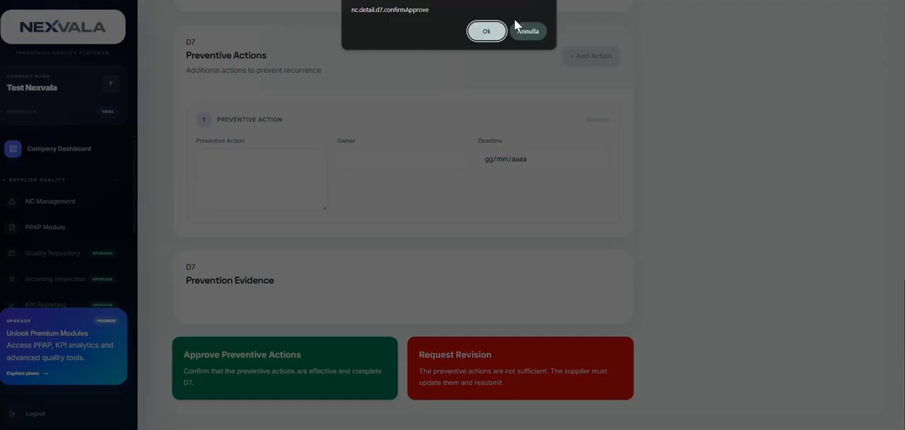
left_click(487, 31)
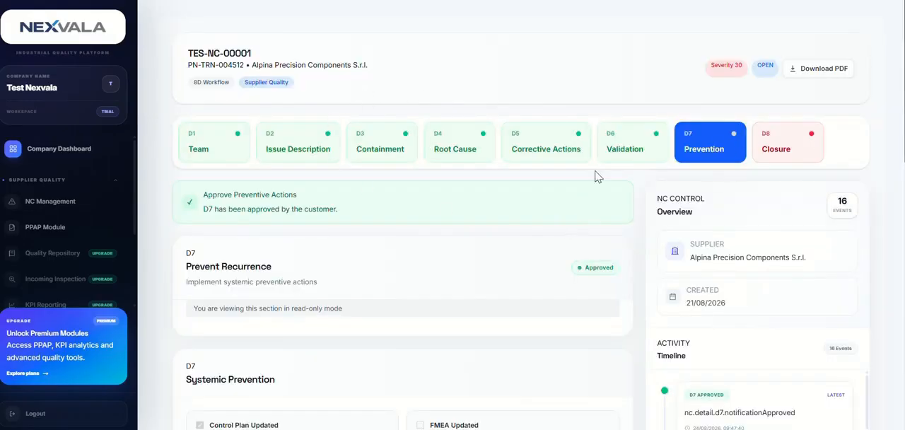
scroll(693, 295, "down", 1)
scroll(693, 231, "up", 1)
Open the D8 Closure stage and review its final severity, customer notes, induced costs and closure options
left_click(776, 150)
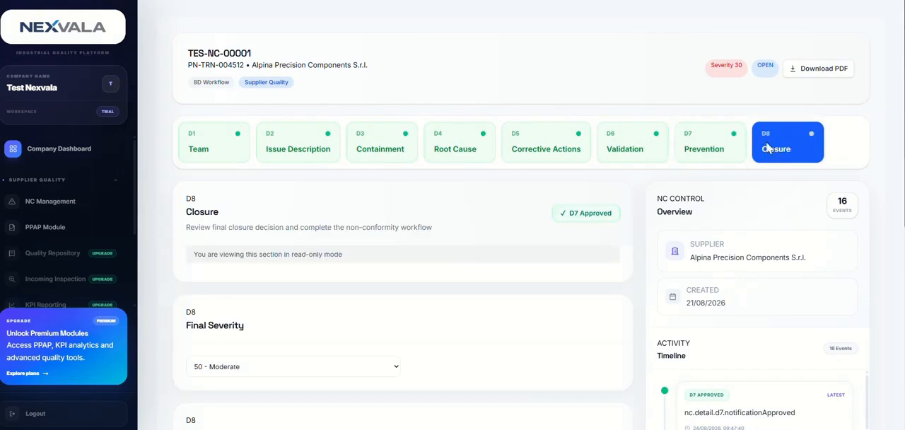
left_click(703, 145)
left_click(799, 150)
scroll(424, 272, "down", 1)
scroll(417, 281, "down", 1)
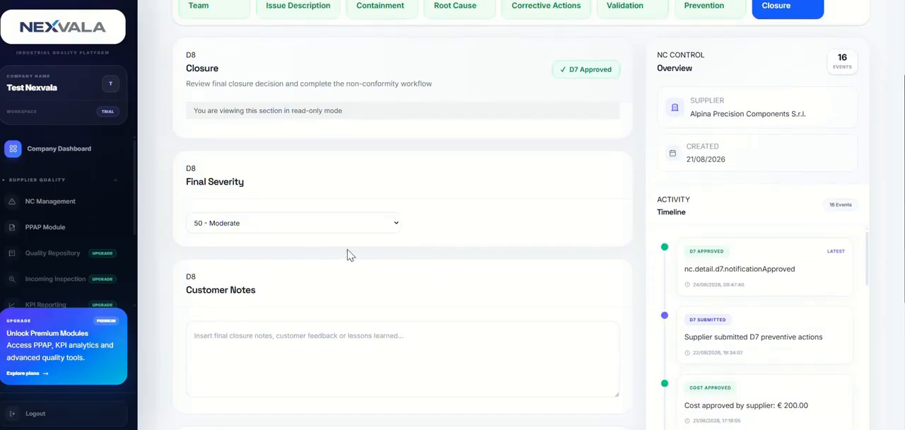
scroll(393, 195, "down", 3)
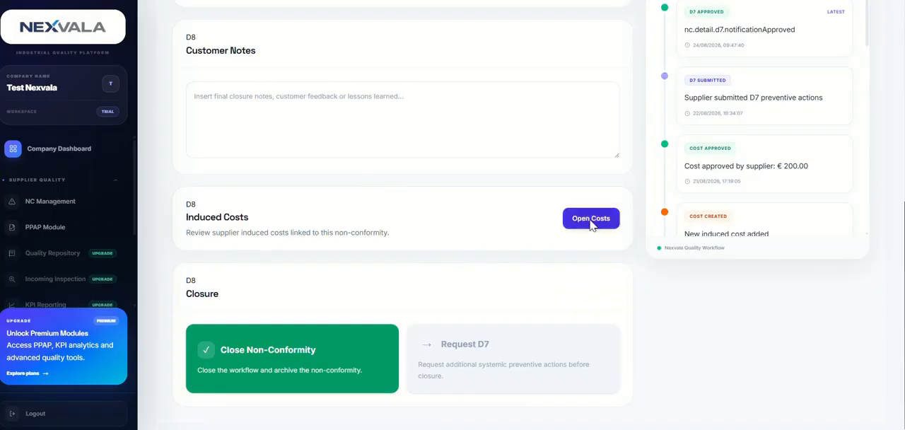
scroll(587, 227, "up", 3)
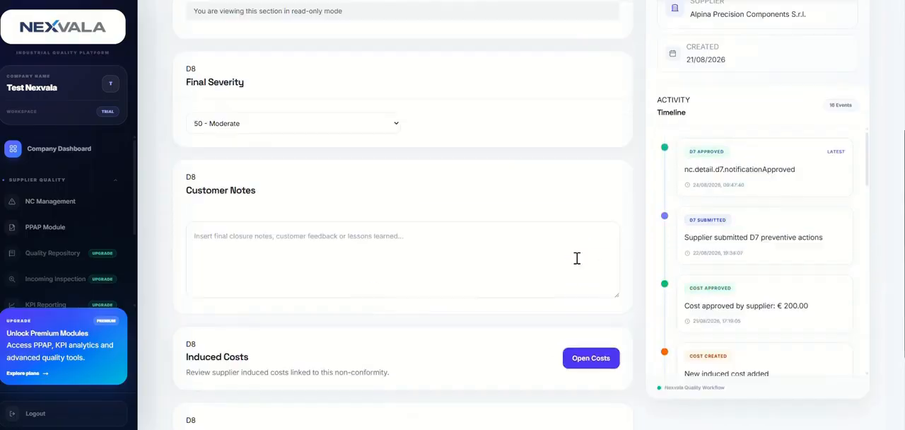
Set the D8 final severity to 30 - Minor
left_click(335, 134)
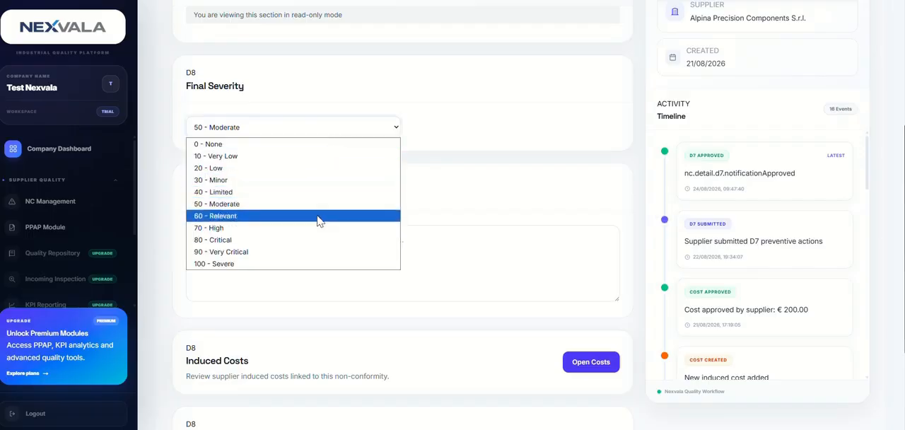
scroll(633, 192, "up", 3)
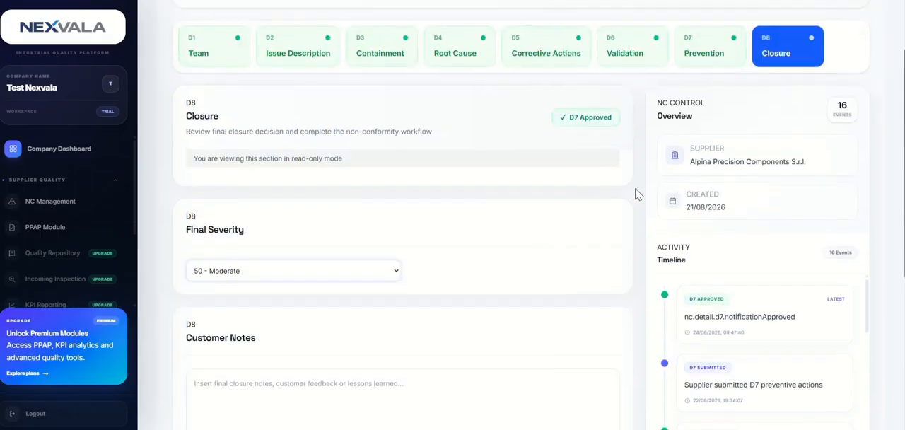
scroll(303, 264, "down", 2)
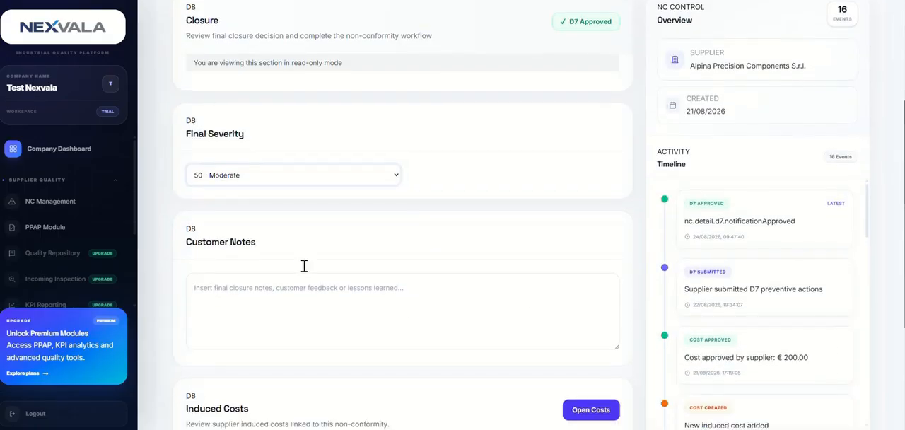
left_click(263, 175)
left_click(286, 228)
left_click(315, 174)
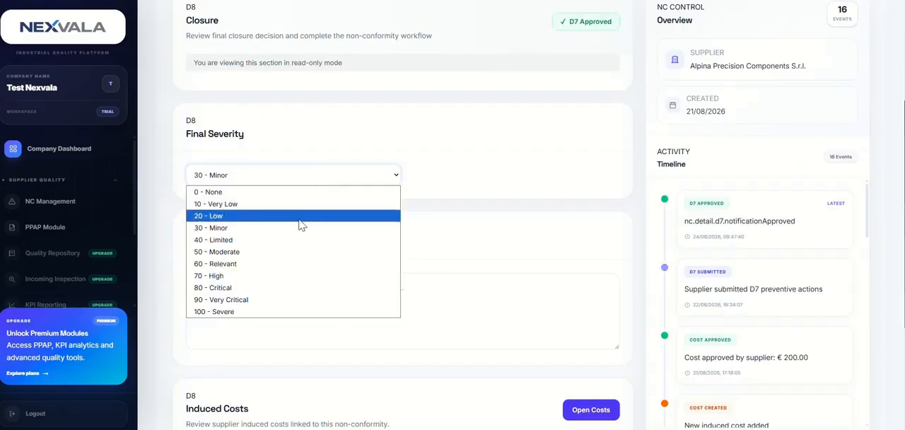
left_click(326, 227)
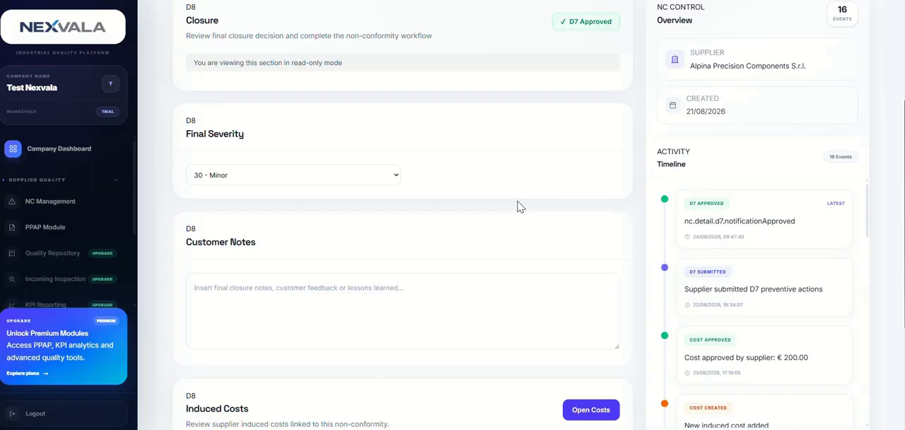
left_click(254, 177)
left_click(253, 235)
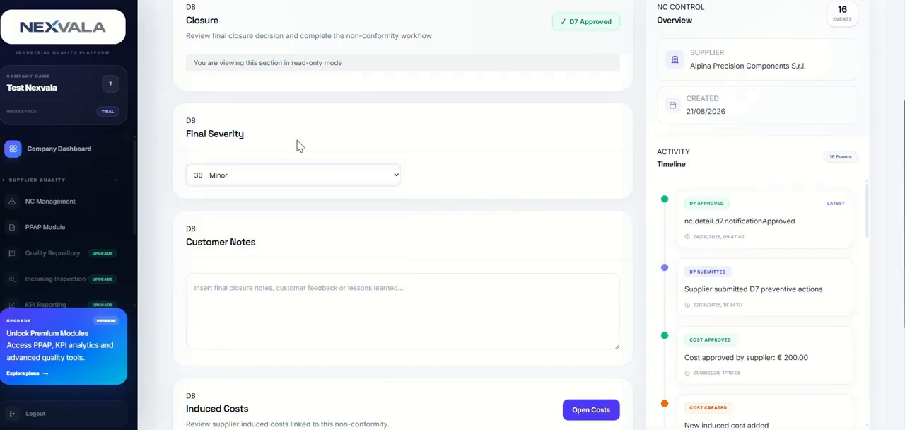
Set the D8 final severity to 40 - Limited and compare it with the severity in the record header
left_click(301, 177)
left_click(263, 241)
scroll(481, 265, "up", 3)
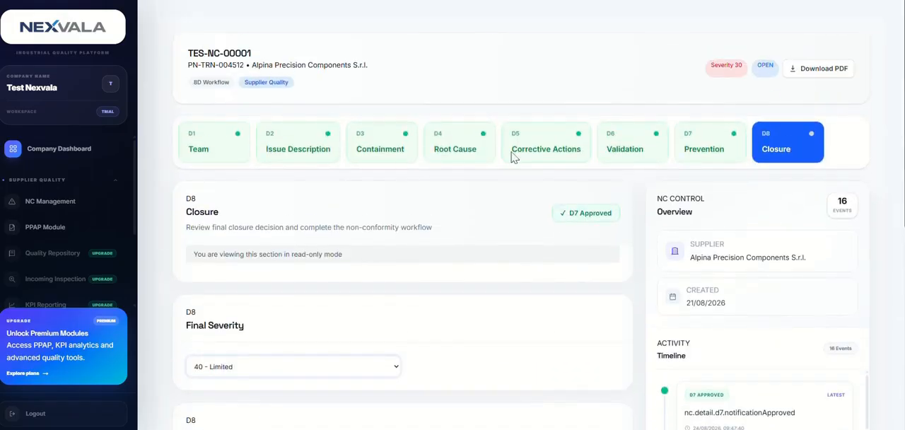
Enter "Nothing" as the customer notes for the D8 closure
scroll(469, 262, "down", 3)
left_click(355, 288)
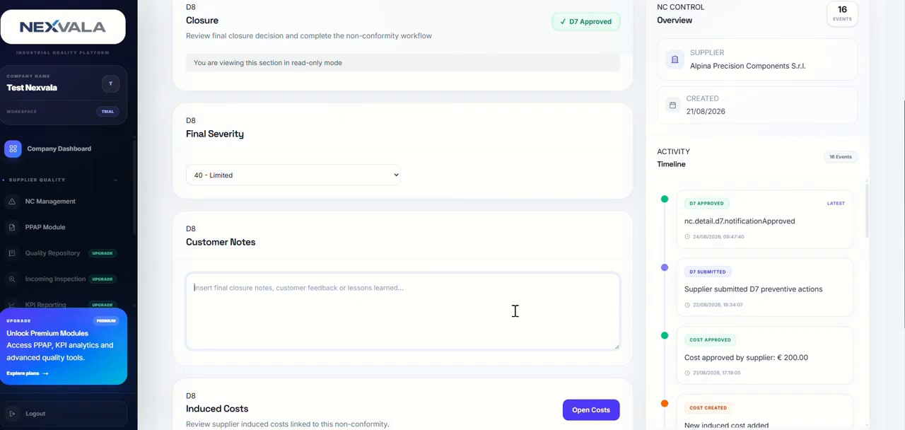
type("Nothing")
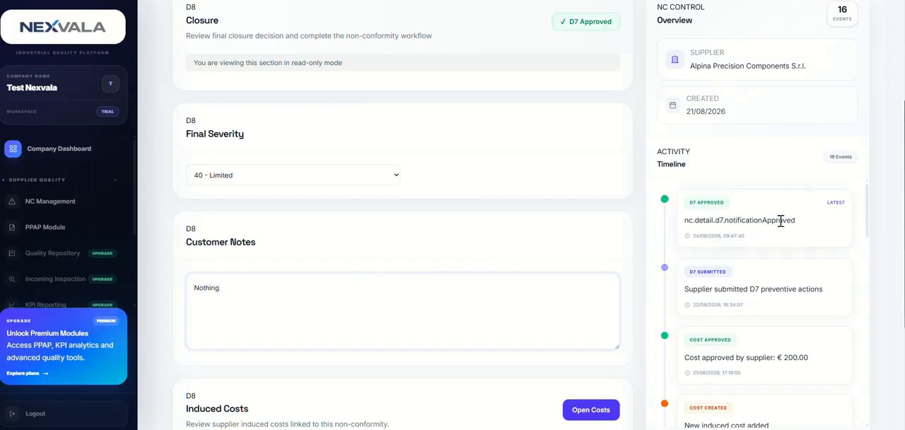
Close the non-conformity and confirm its final closure
scroll(781, 218, "down", 3)
scroll(309, 331, "down", 3)
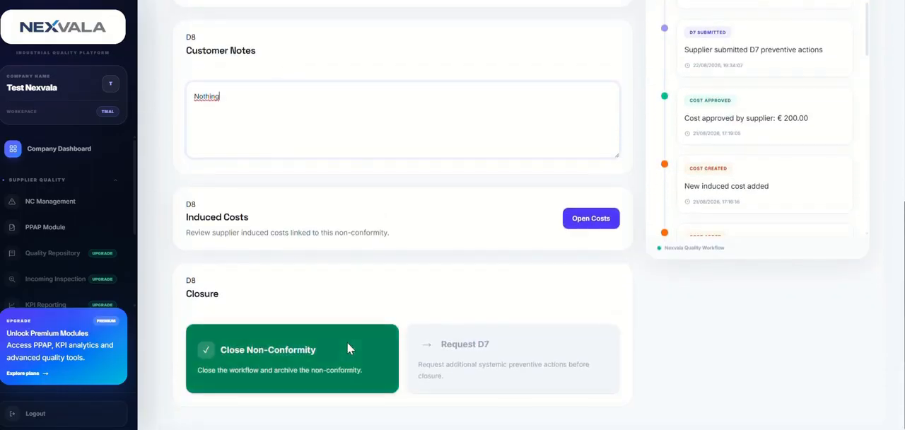
left_click(315, 365)
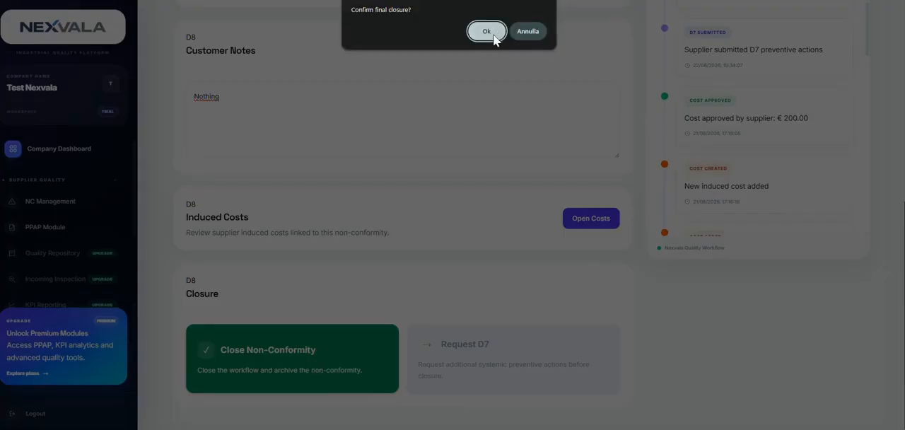
left_click(486, 31)
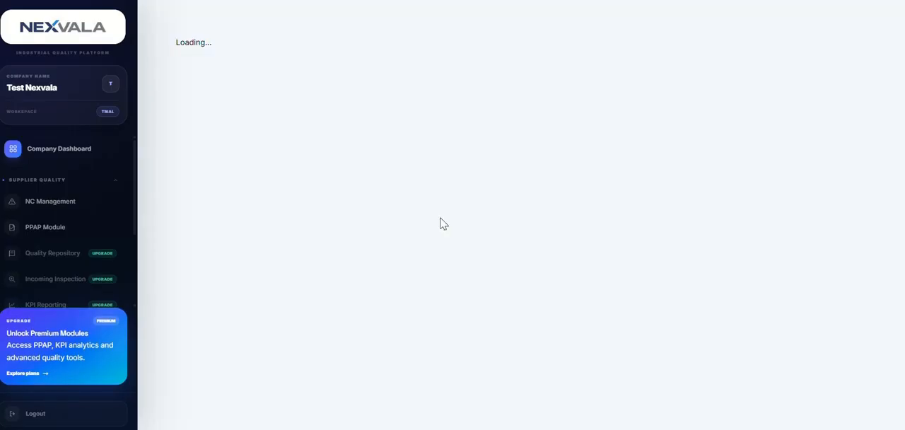
Check the closed record's D7 and D8 stages, latest timeline event and header severity
left_click(702, 146)
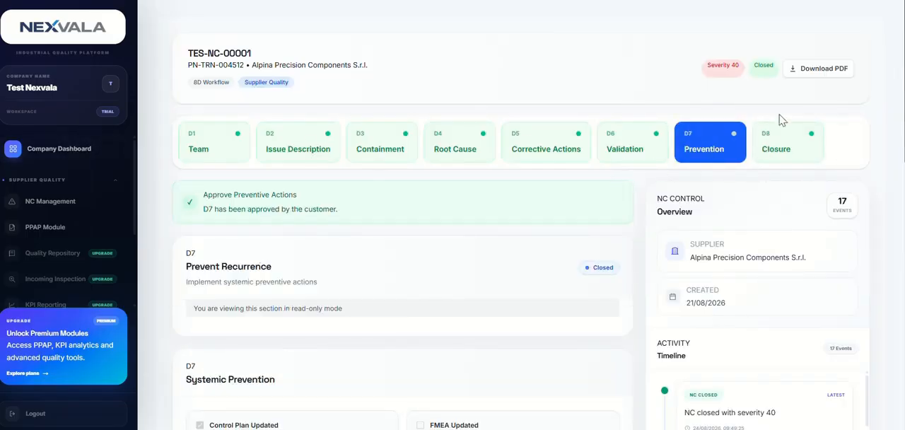
left_click(805, 150)
scroll(406, 309, "down", 5)
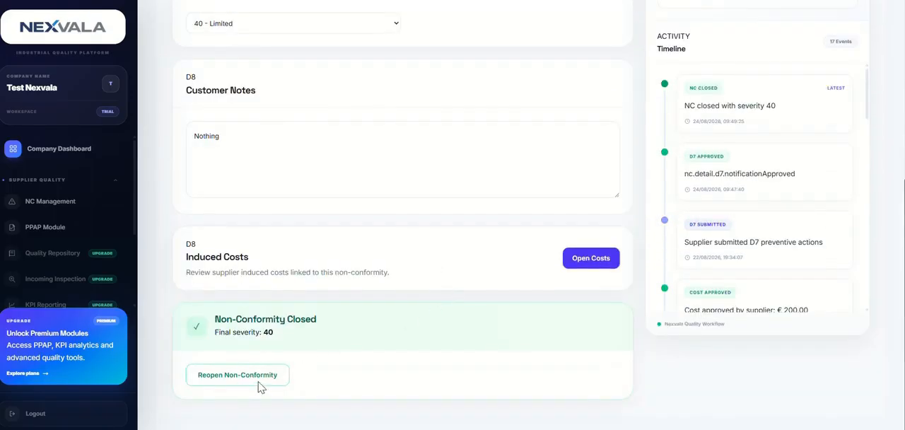
scroll(821, 179, "up", 5)
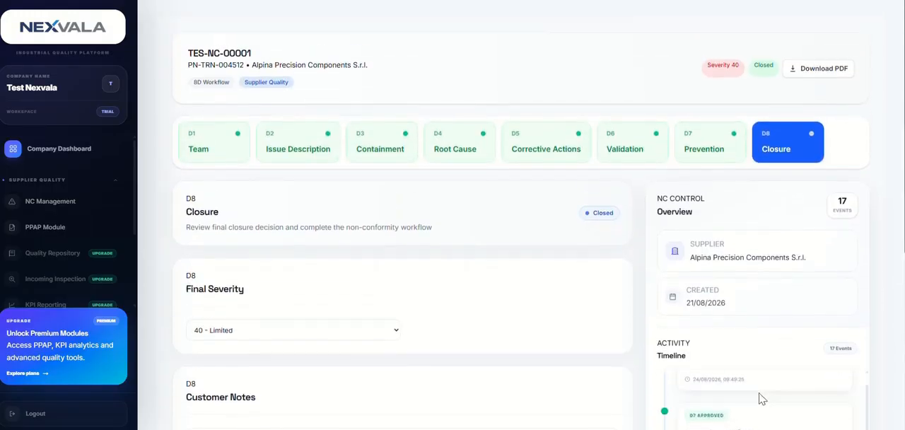
left_click_drag(683, 410, 804, 410)
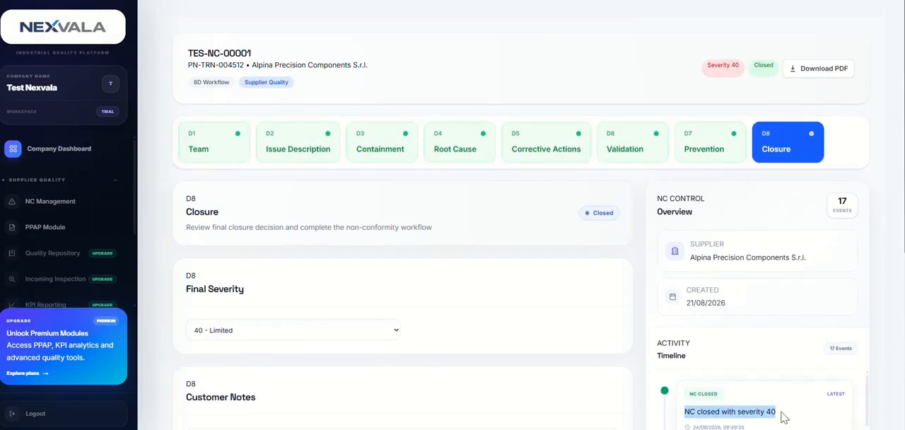
left_click(742, 67)
left_click_drag(743, 67, 689, 70)
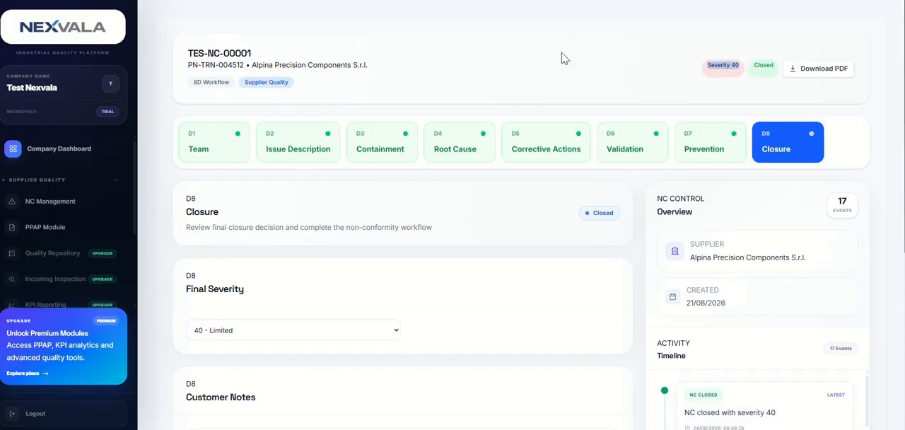
Download the non-conformity's PDF report and open the downloaded file
left_click(817, 70)
left_click(752, 15)
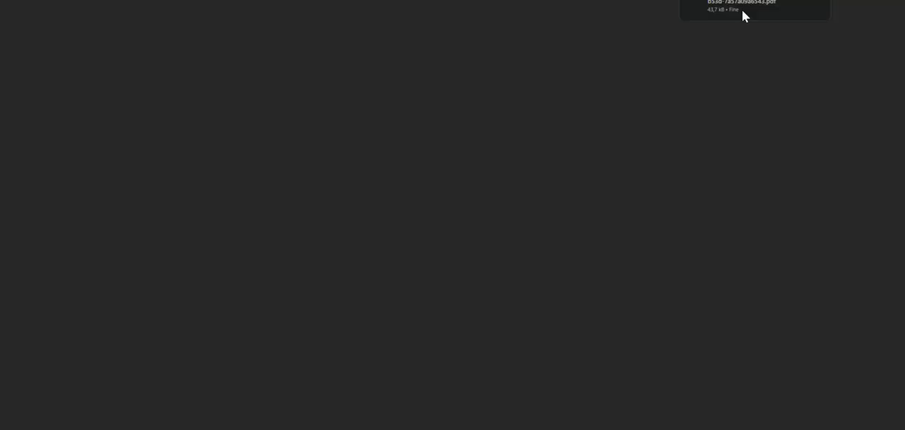
Read through the 8D PDF report from the team page to the D8 closure page, checking the non-conformity's status
scroll(613, 176, "down", 8)
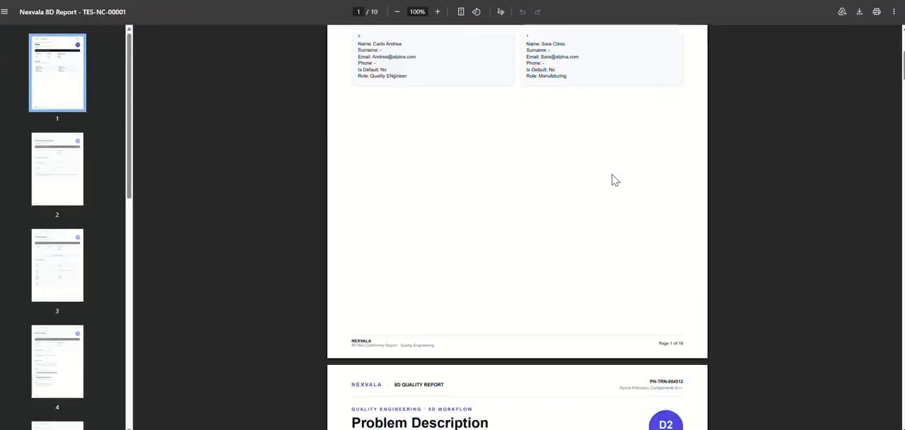
scroll(616, 185, "down", 20)
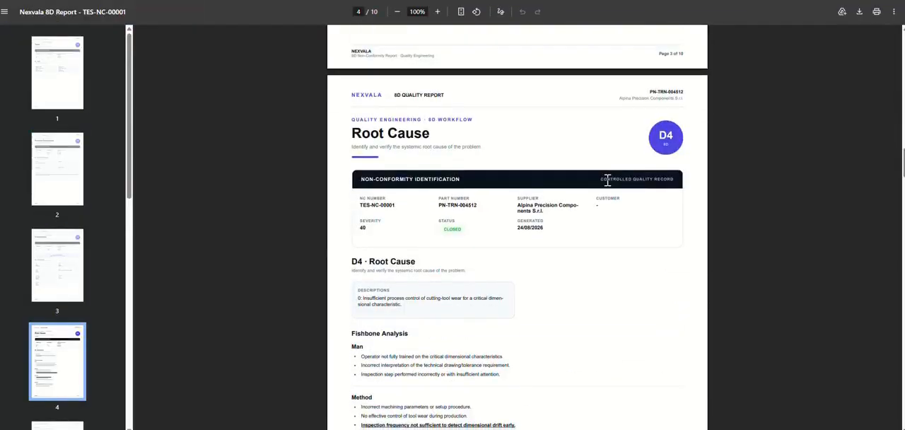
scroll(612, 186, "down", 20)
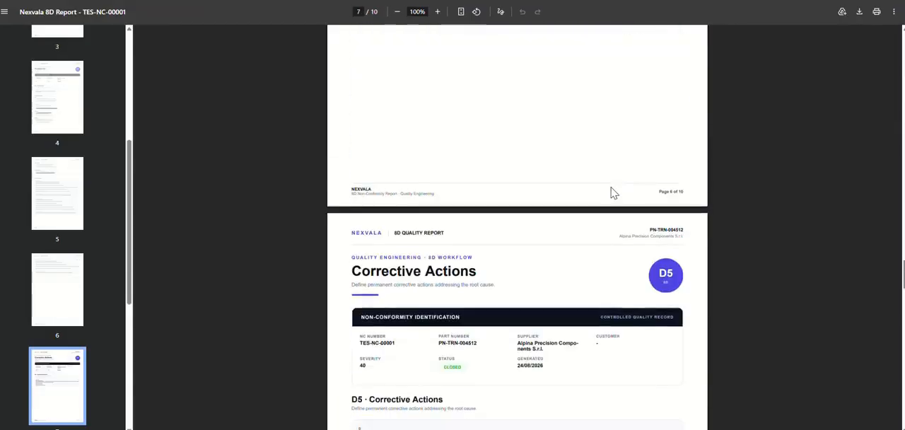
scroll(615, 194, "down", 20)
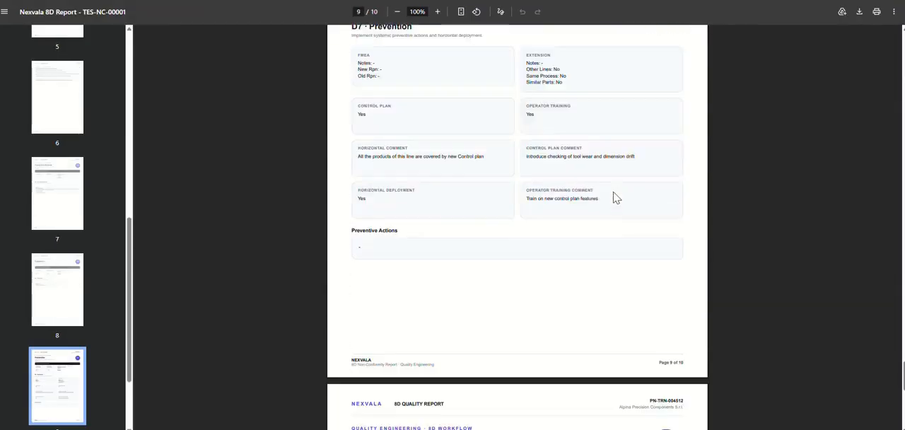
scroll(617, 198, "down", 5)
scroll(619, 198, "up", 2)
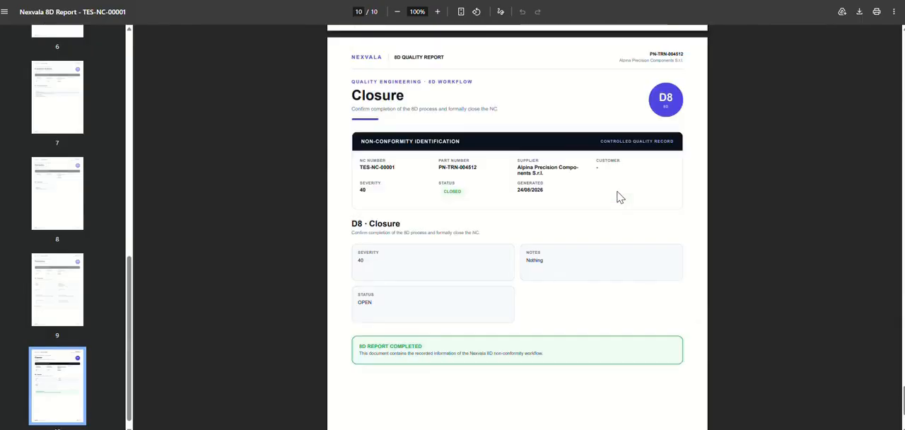
scroll(619, 197, "up", 2)
scroll(618, 197, "down", 2)
left_click_drag(462, 191, 429, 193)
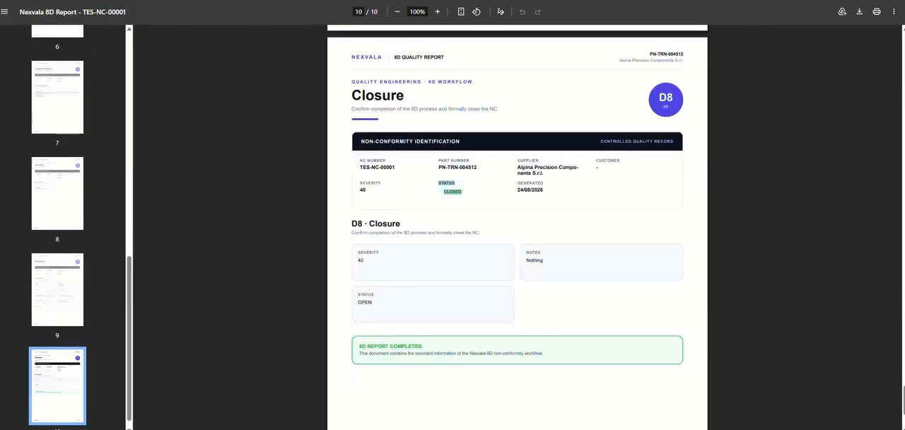
Return to Nexvala and open the NC Management overview to check the average severity
left_click(92, 1)
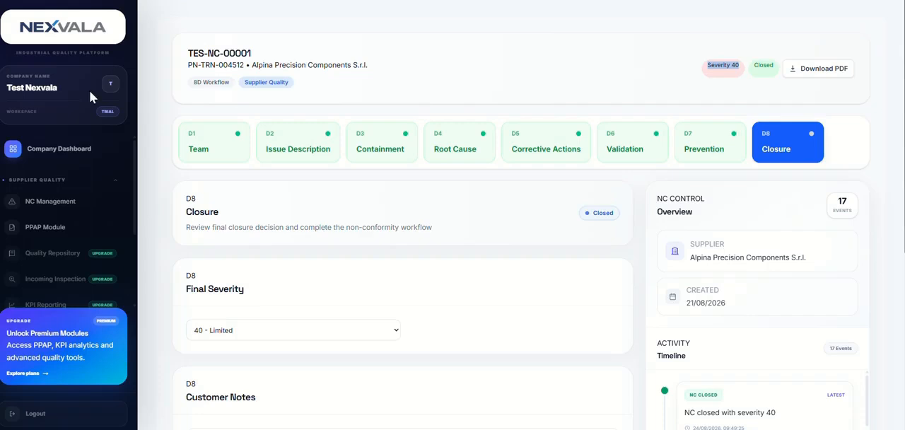
left_click(59, 203)
scroll(713, 266, "down", 1)
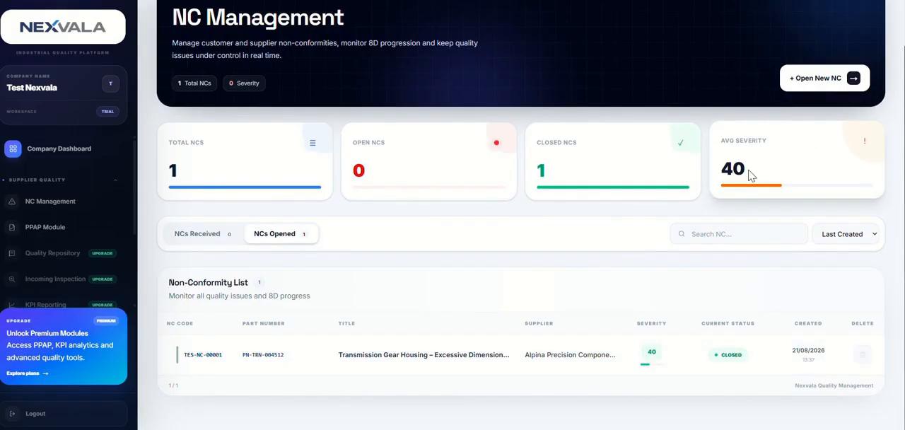
left_click_drag(751, 176, 714, 172)
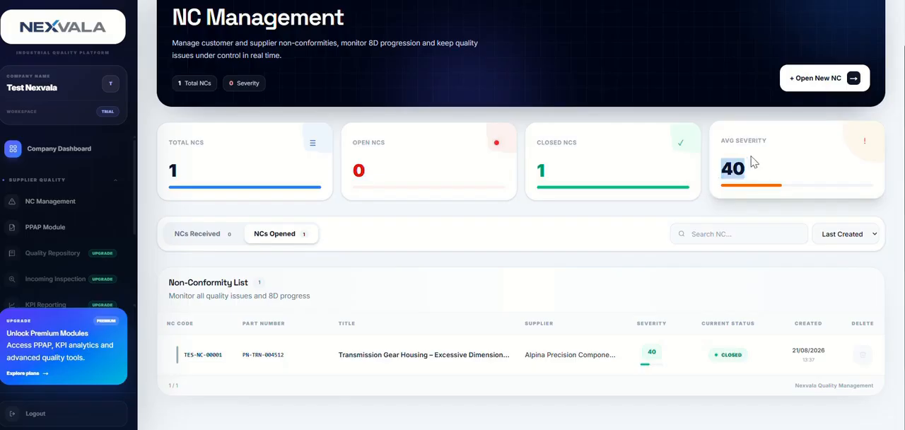
scroll(359, 176, "up", 1)
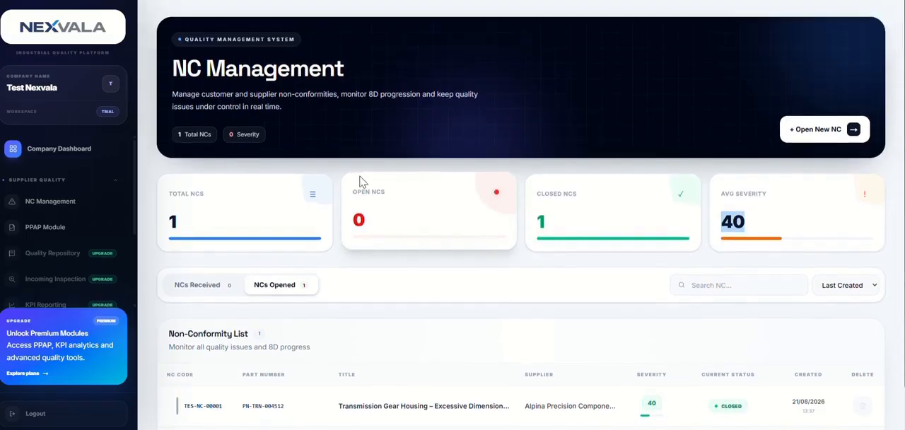
View the received non-conformities, then return to the list of opened ones
scroll(488, 191, "down", 1)
left_click(207, 234)
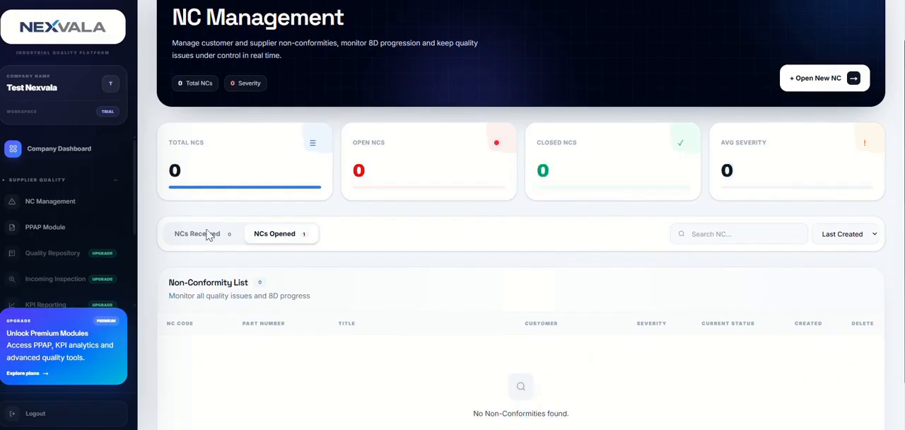
left_click(275, 233)
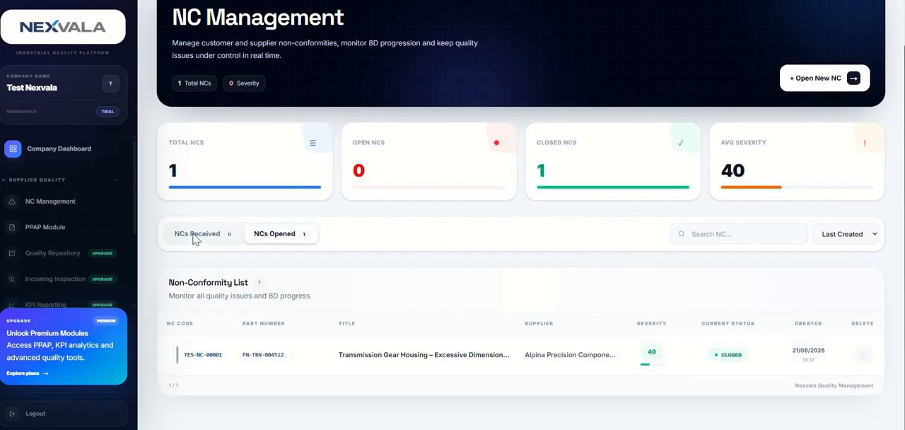
scroll(49, 200, "down", 3)
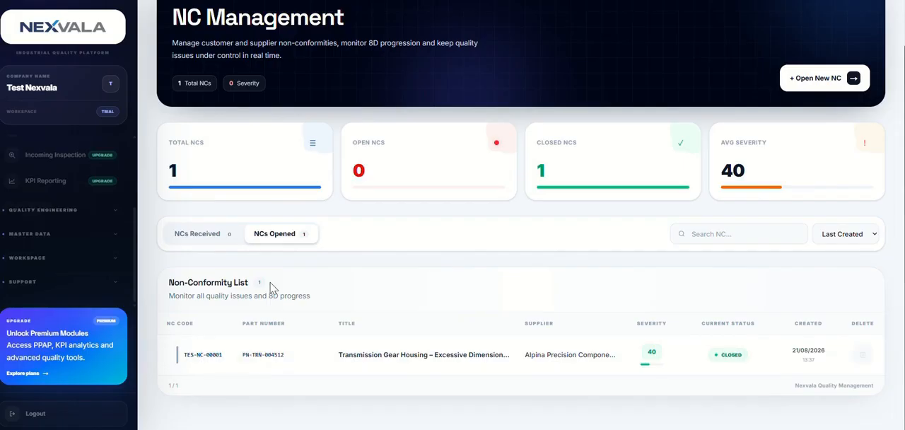
Open TES-NC-00001 from the list and review its D2 issue description, defect evidence and activity timeline back to creation
left_click(203, 366)
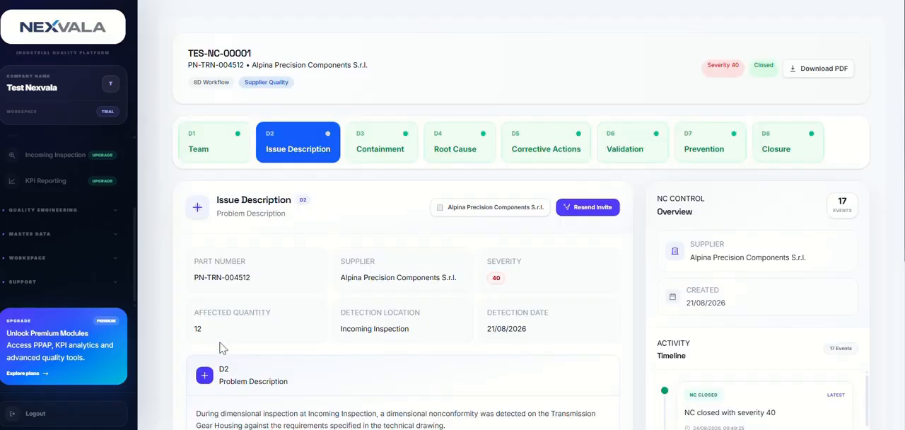
scroll(584, 288, "down", 5)
scroll(610, 229, "up", 5)
scroll(609, 229, "down", 4)
scroll(736, 244, "down", 10)
scroll(817, 256, "down", 5)
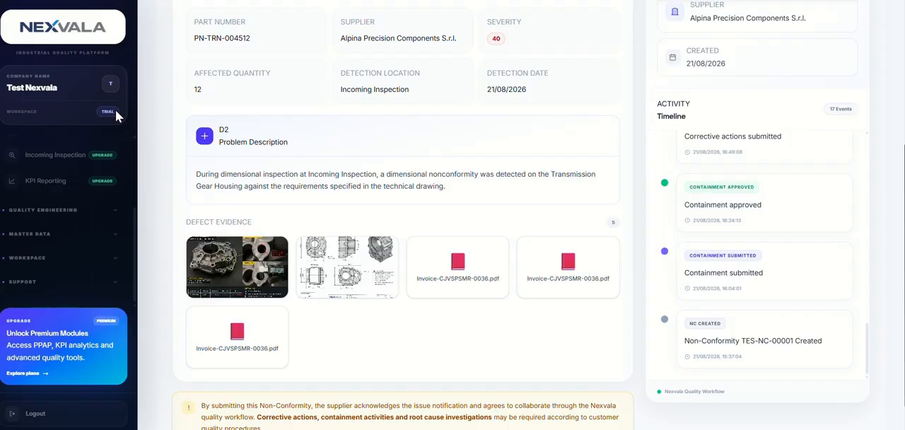
scroll(28, 241, "up", 3)
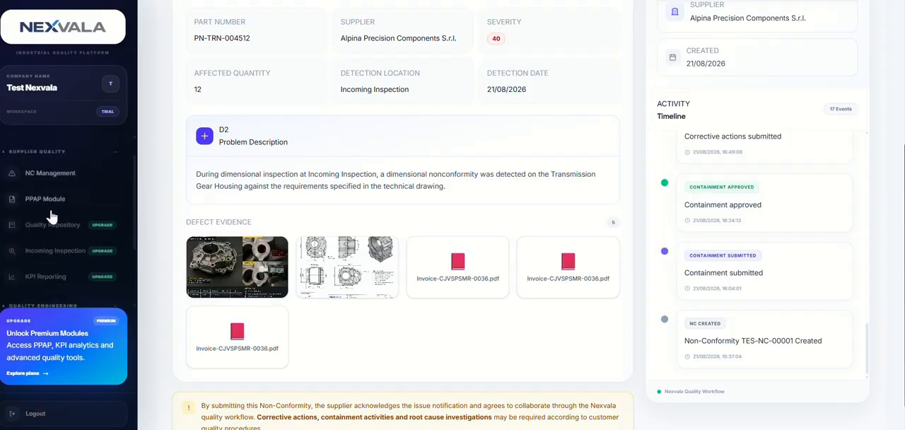
scroll(94, 264, "down", 2)
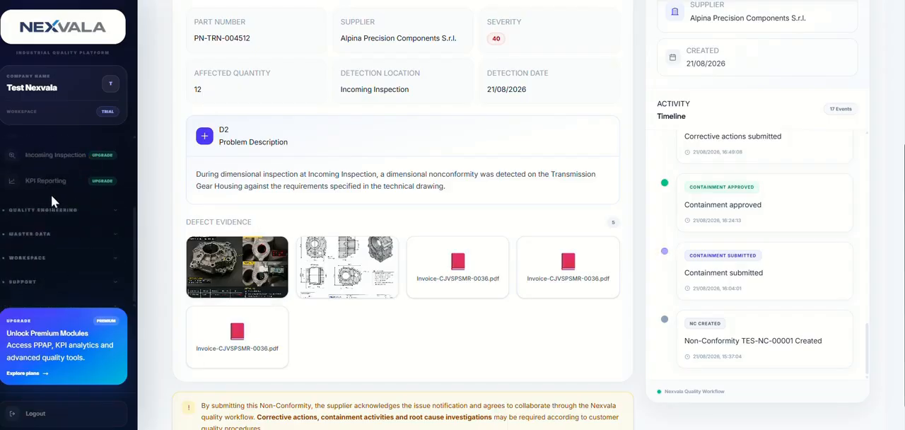
scroll(153, 225, "up", 4)
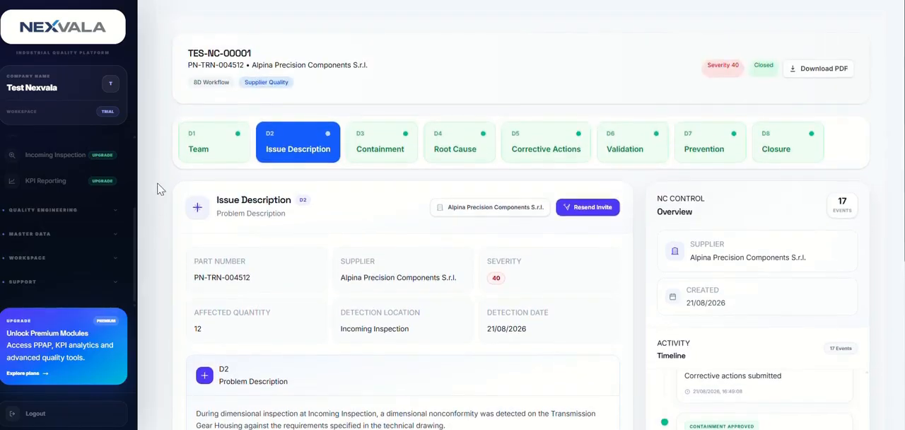